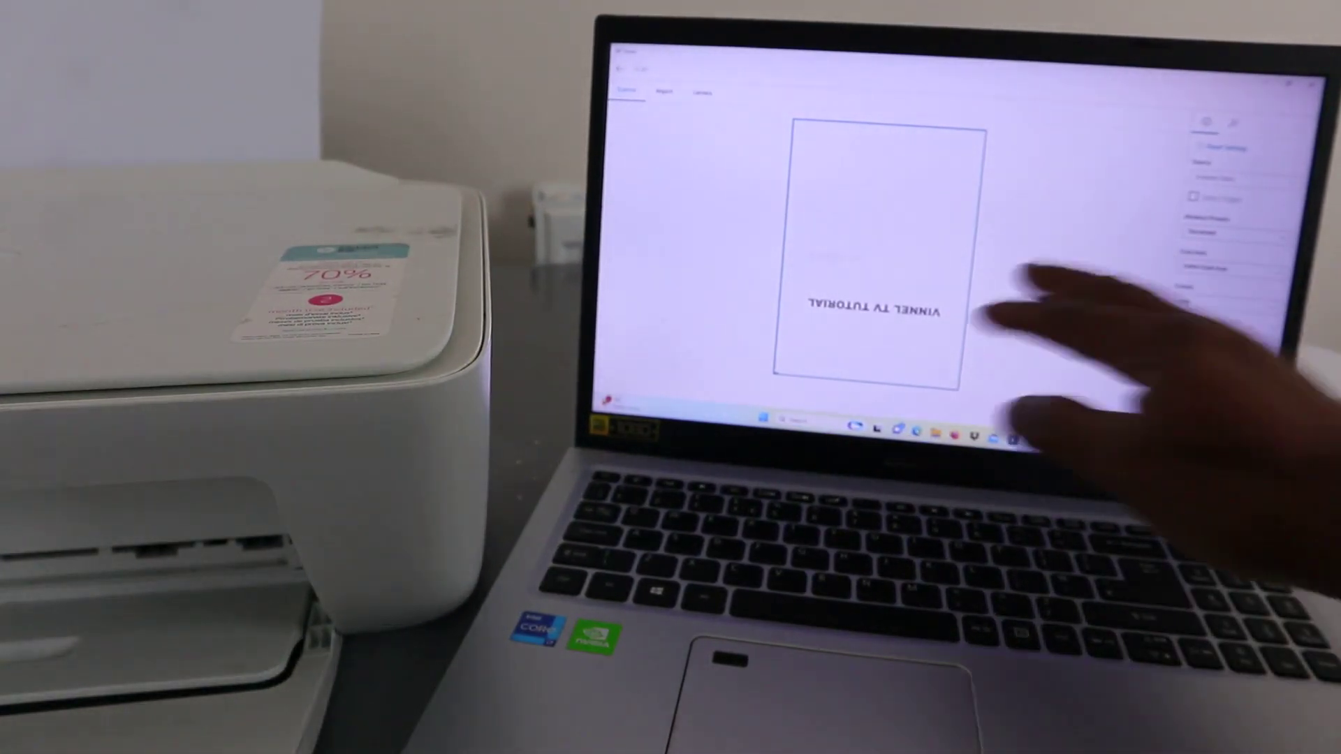
- Start the full scan of the previewed VINNEL TV TUTORIAL page
{"action": "left_click", "coordinate": [1233, 432]}
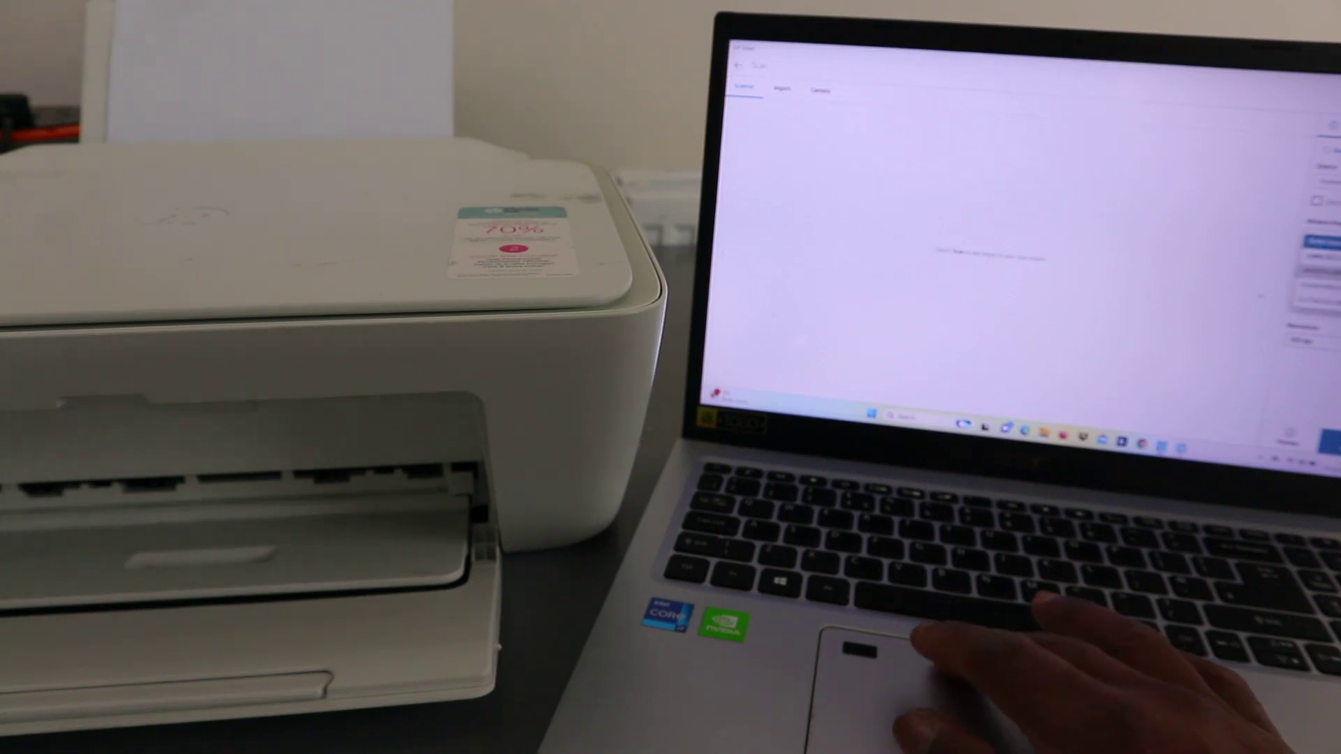
- Change two scan settings in the dropdowns, then scan the second 'Vinnel tv' page
{"action": "key", "text": "Return"}
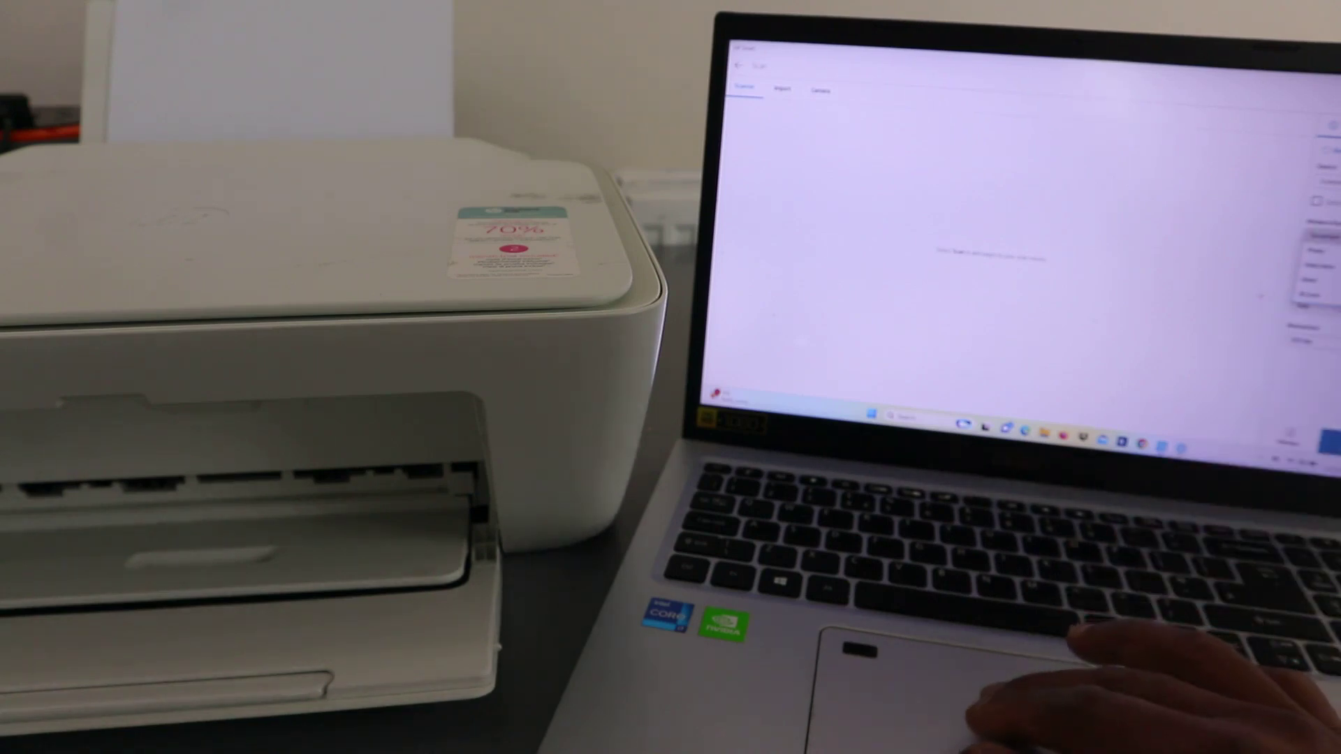
{"action": "left_click", "coordinate": [1322, 236]}
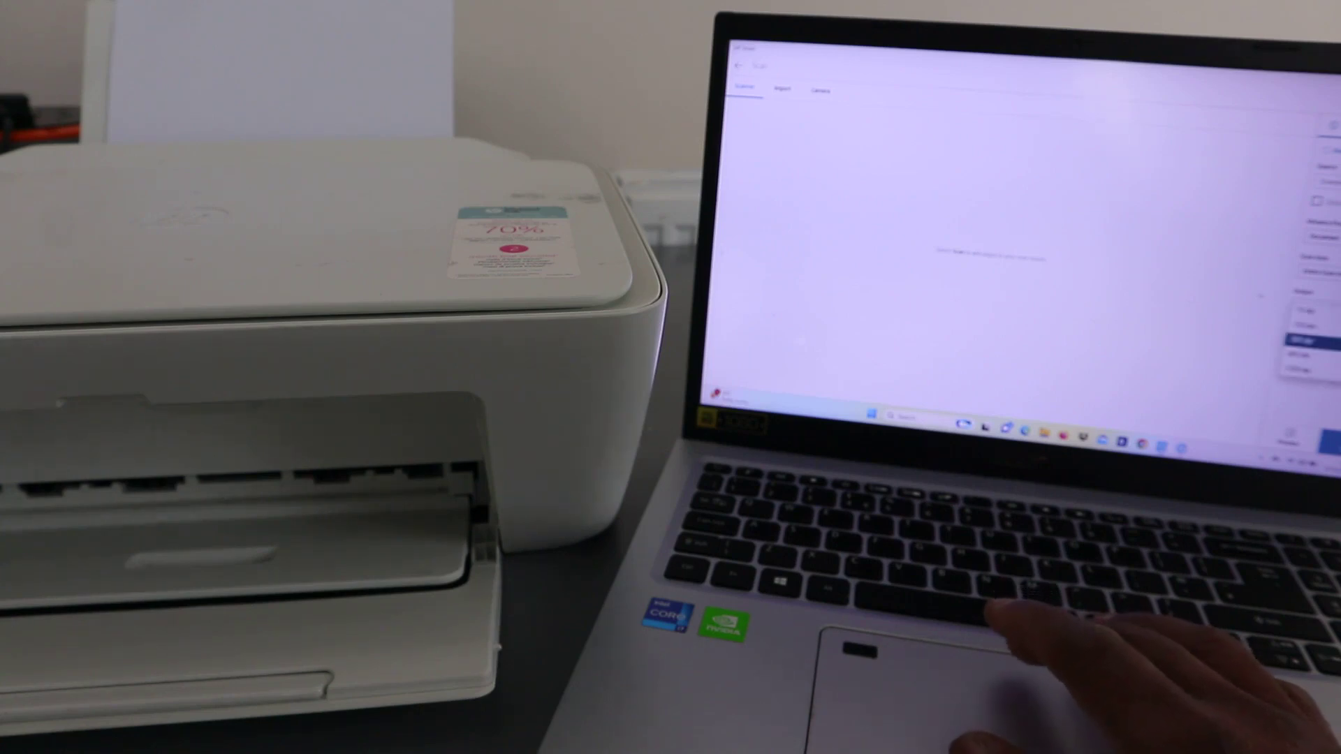
{"action": "left_click", "coordinate": [1309, 341]}
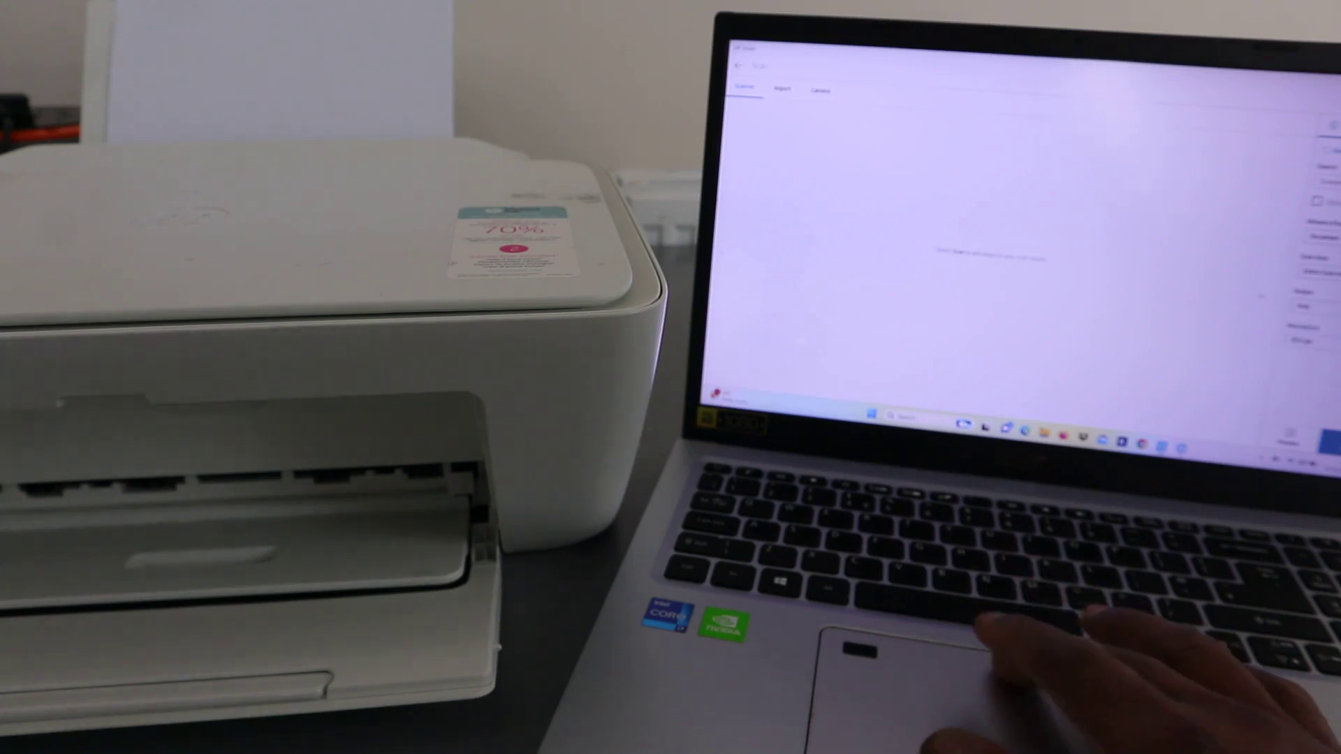
{"action": "left_click", "coordinate": [1328, 441]}
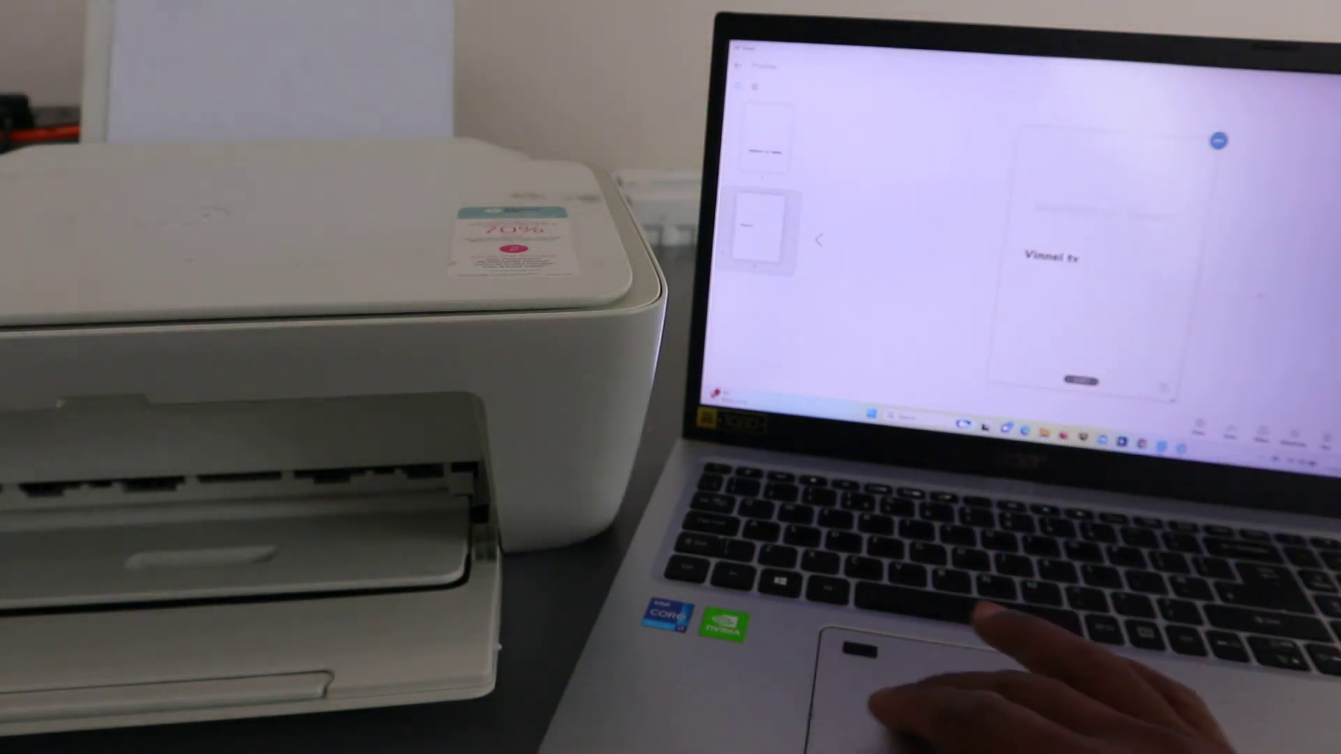
- Save the two-page scan to a destination folder picked with Browse
{"action": "left_click", "coordinate": [1231, 430]}
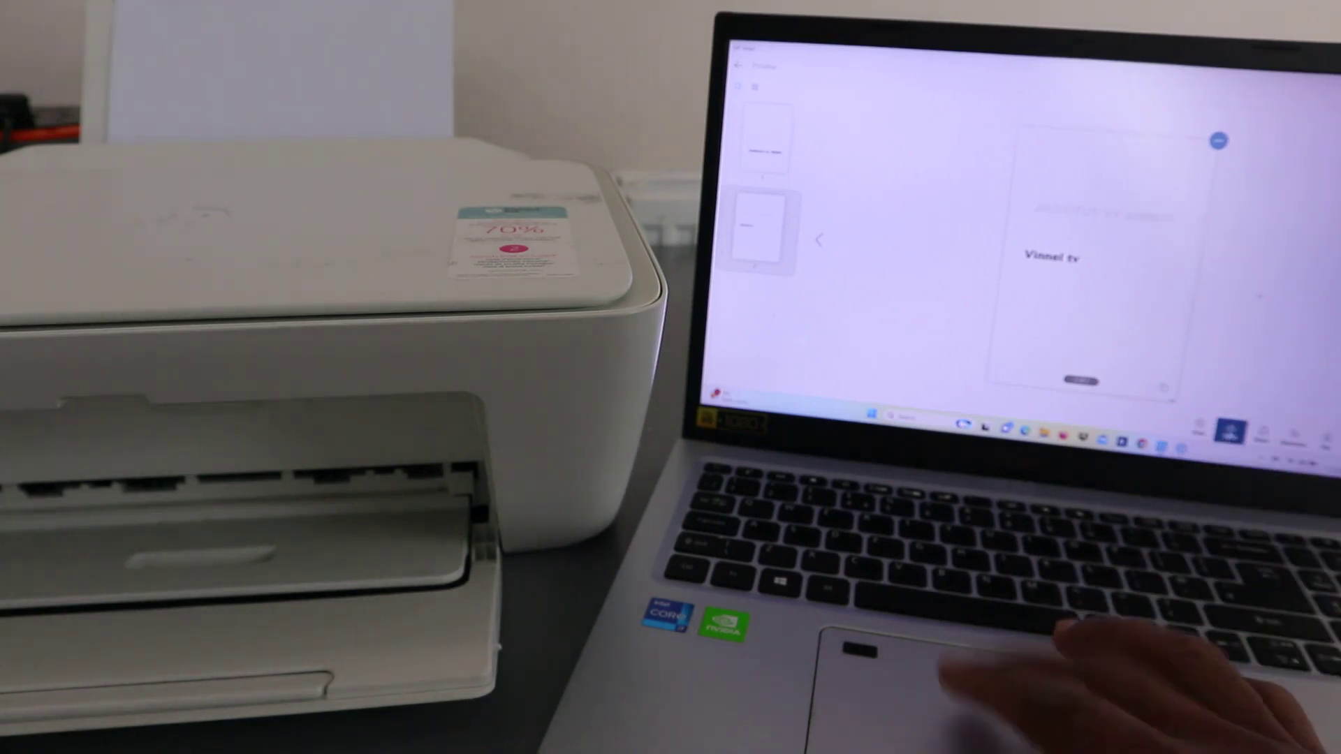
{"action": "left_click", "coordinate": [1232, 429]}
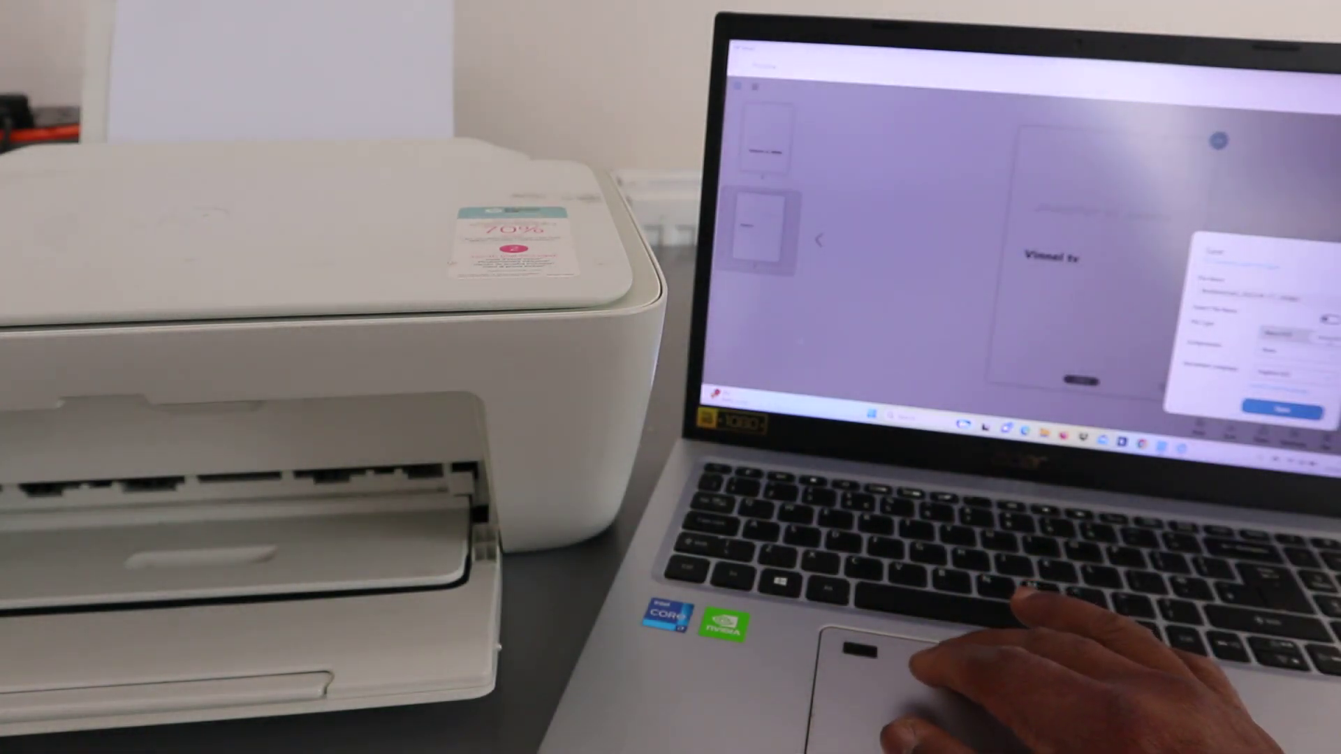
{"action": "left_click", "coordinate": [1280, 411]}
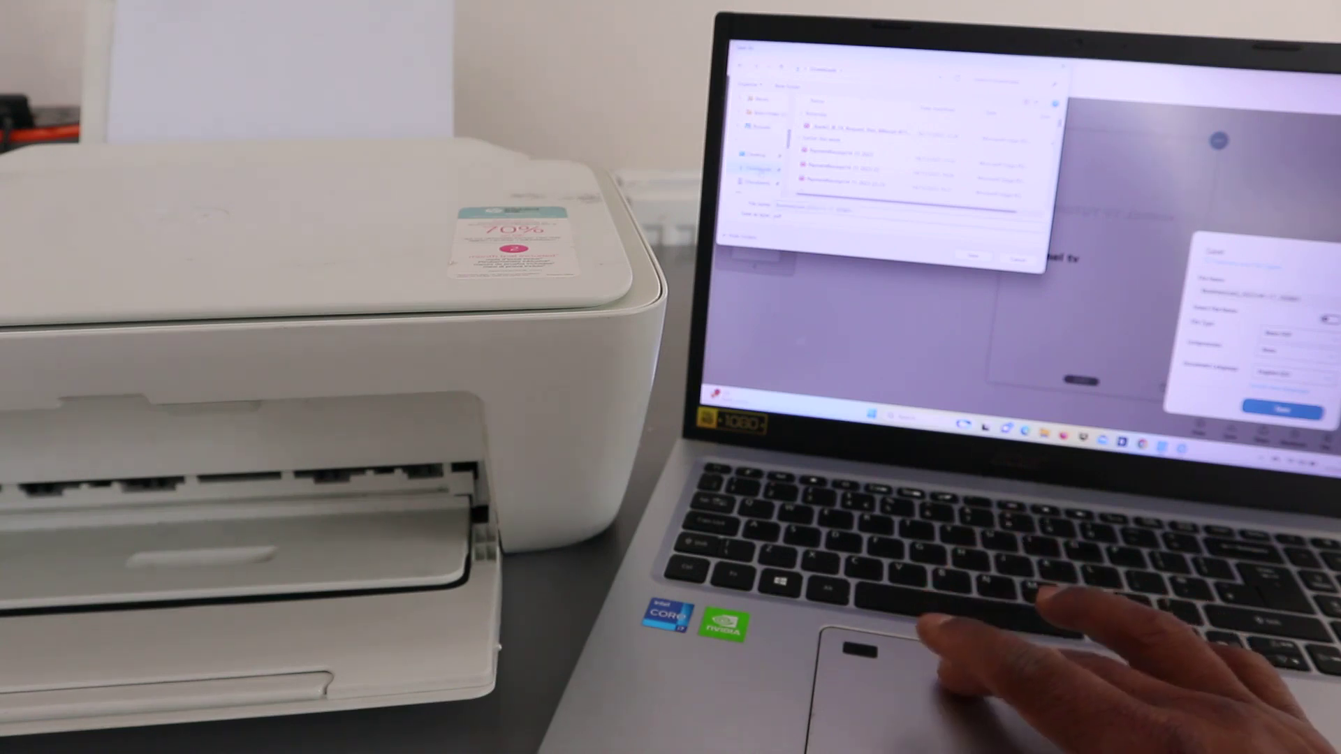
{"action": "left_click", "coordinate": [969, 257]}
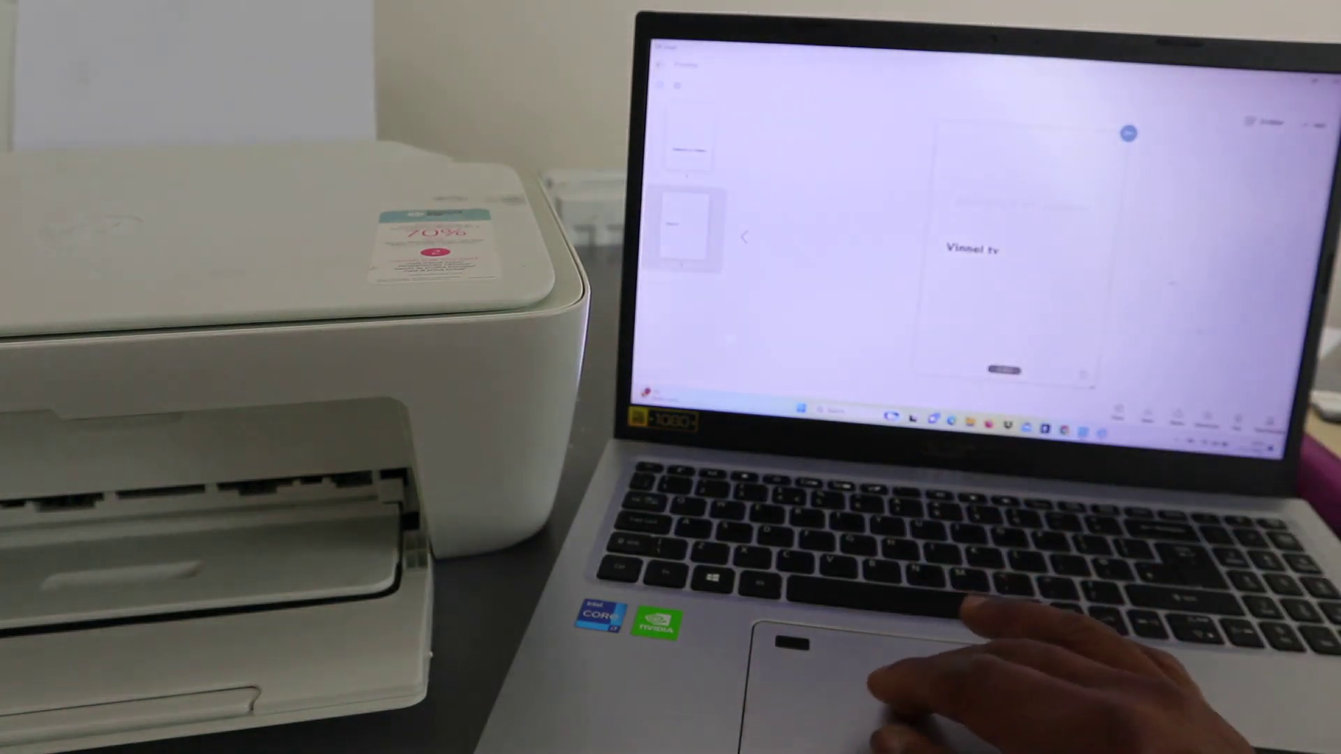
- Confirm the share file options and send the scan through Outlook
{"action": "left_click", "coordinate": [1177, 418]}
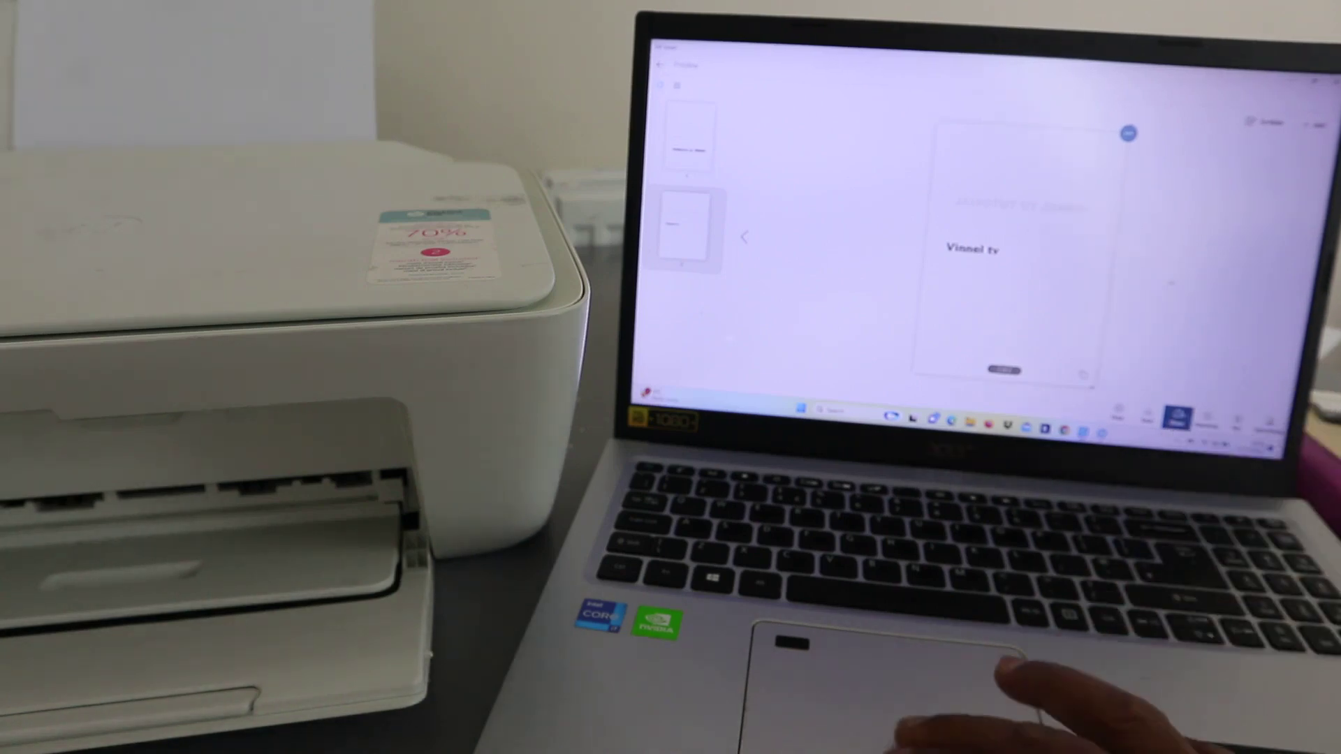
{"action": "left_click", "coordinate": [1176, 418]}
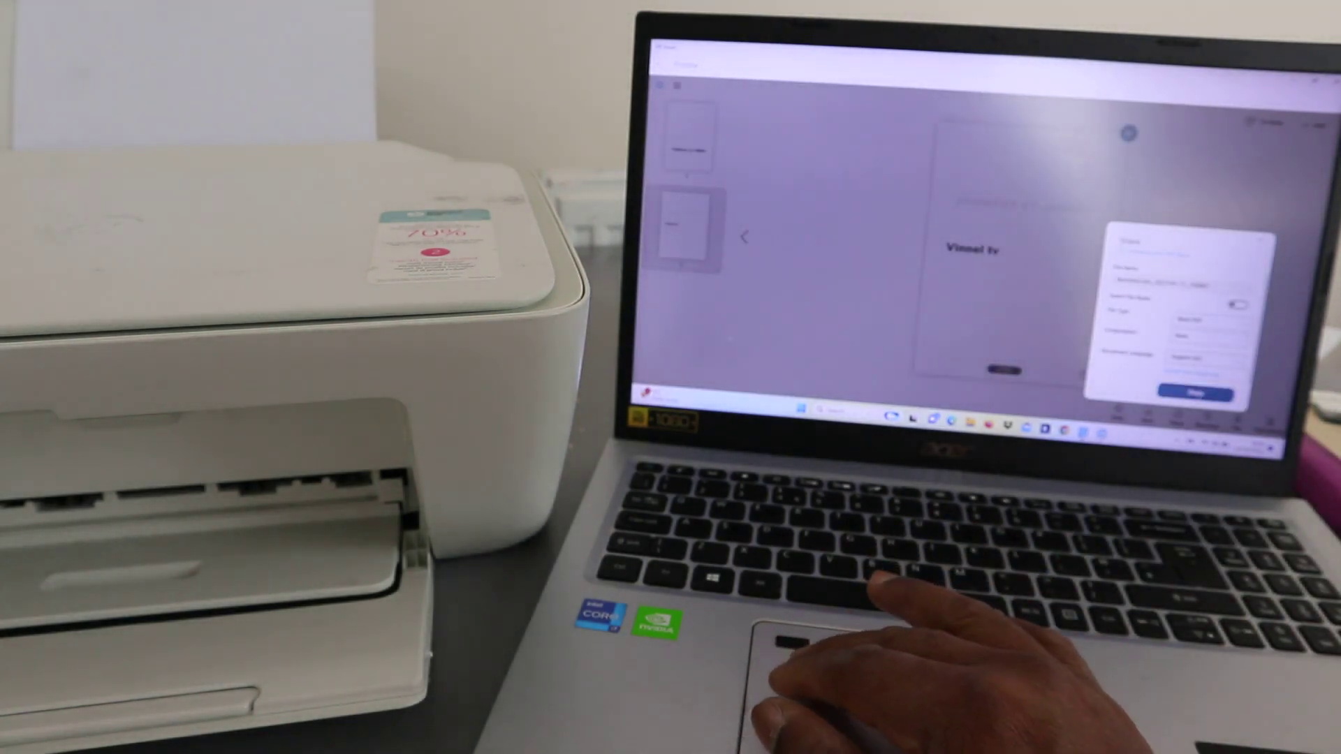
{"action": "left_click", "coordinate": [1196, 393]}
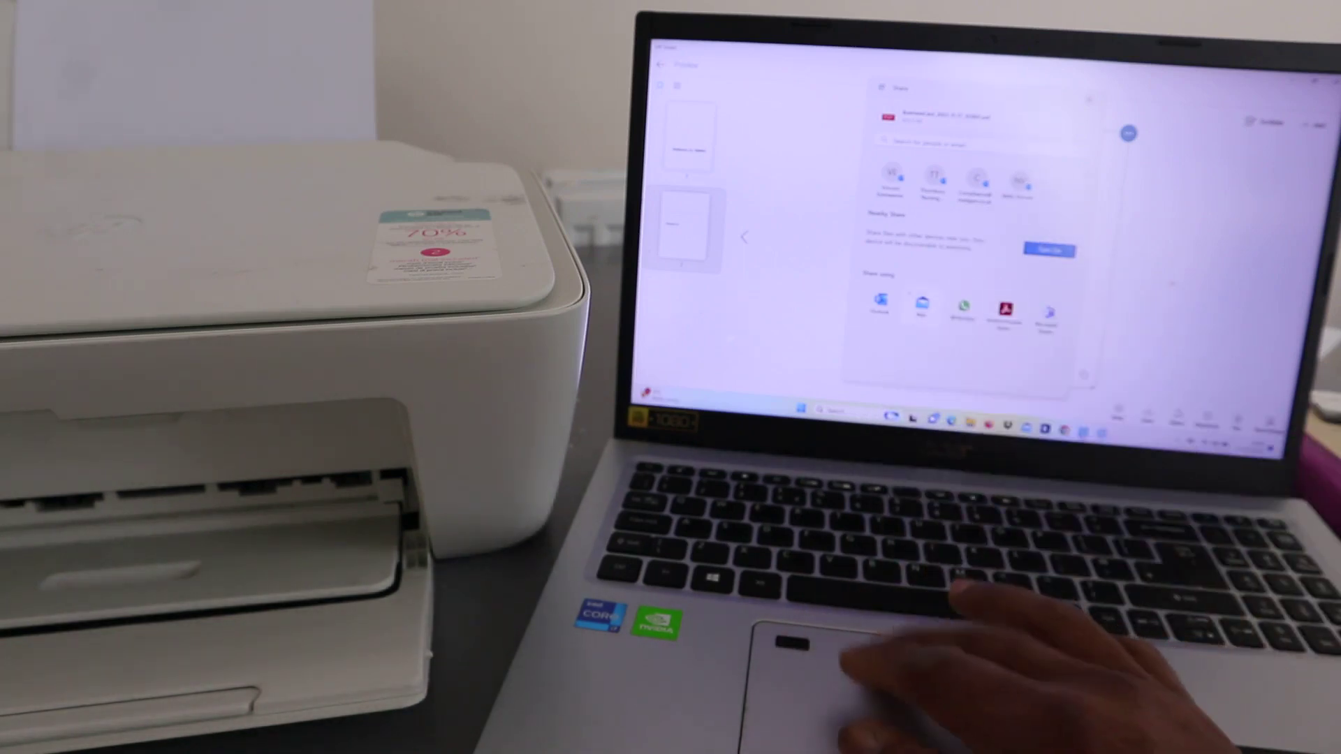
{"action": "left_click", "coordinate": [1090, 100]}
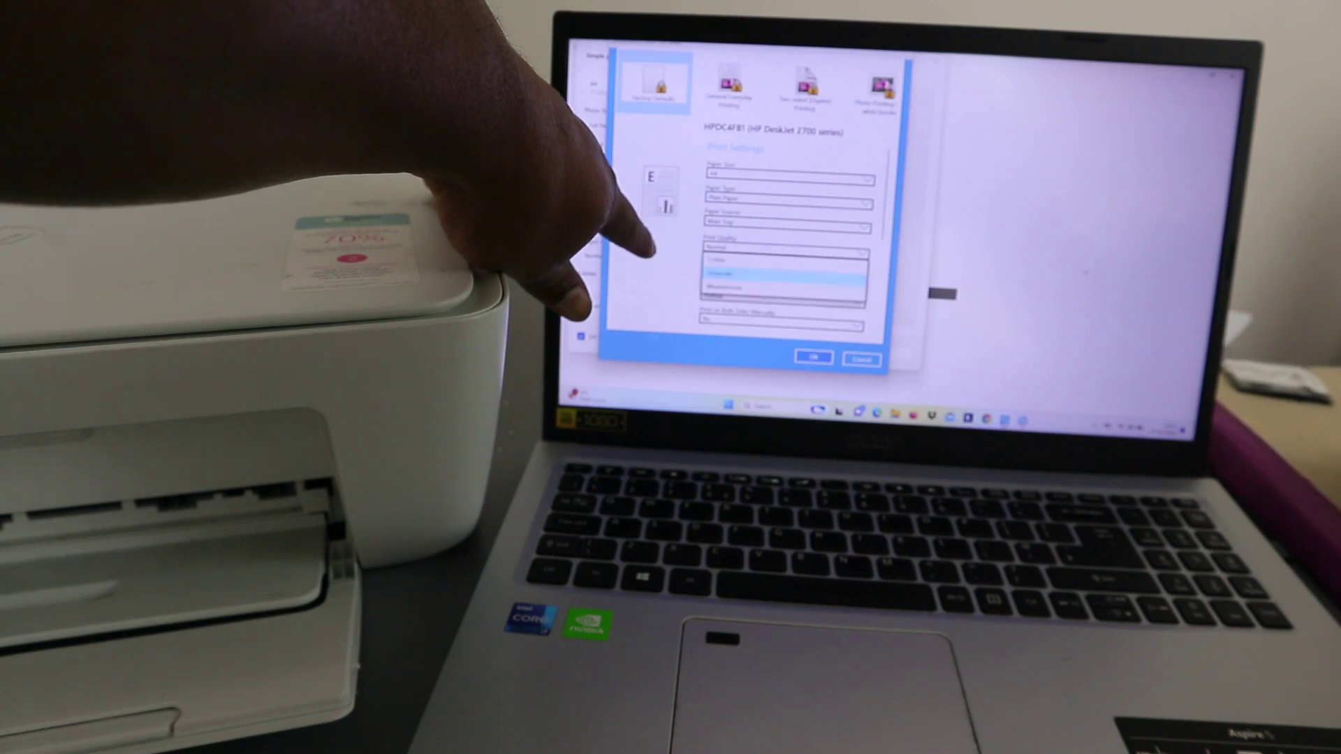
{"action": "scroll", "coordinate": [786, 231], "scroll_direction": "down", "scroll_amount": 5}
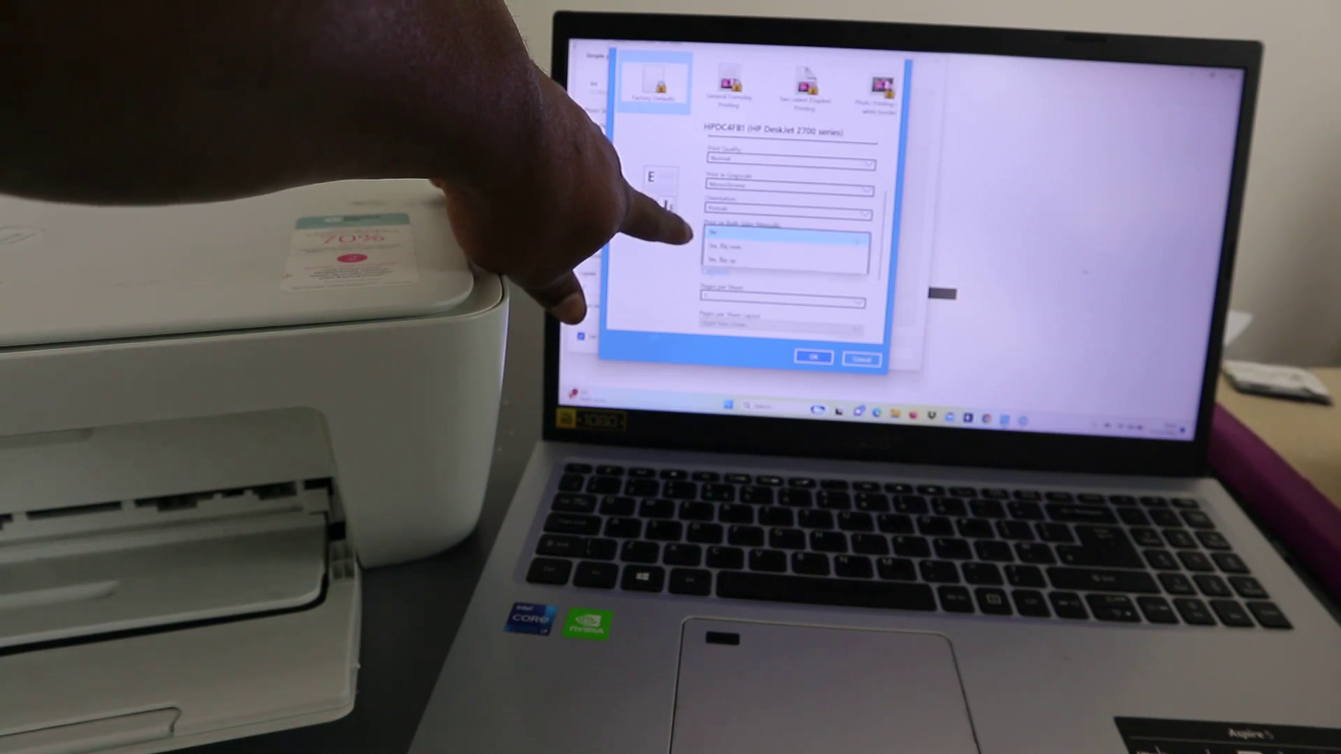
{"action": "scroll", "coordinate": [796, 247], "scroll_direction": "down", "scroll_amount": 1}
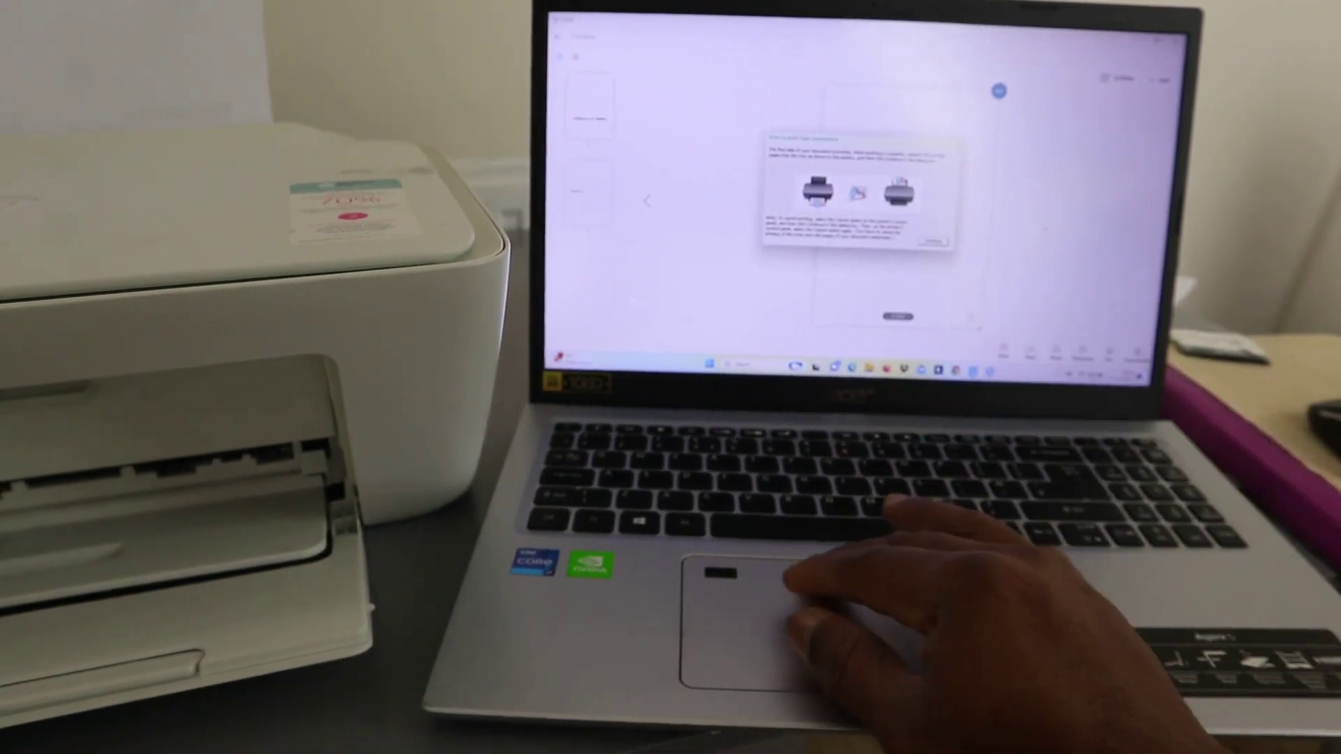
- Continue printing the second side after reloading the pages
{"action": "left_click", "coordinate": [936, 240]}
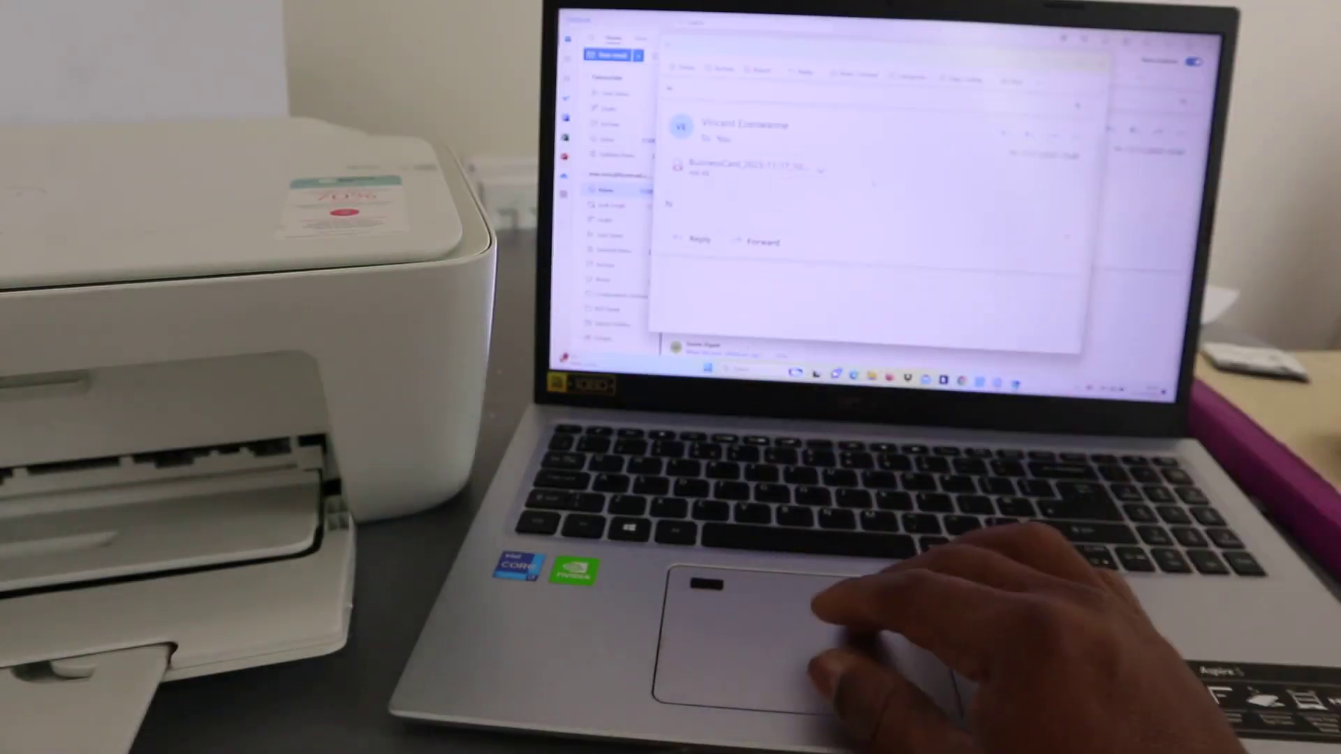
- Open the sent message's PDF scan attachment in a preview window
{"action": "key", "text": "ctrl+p"}
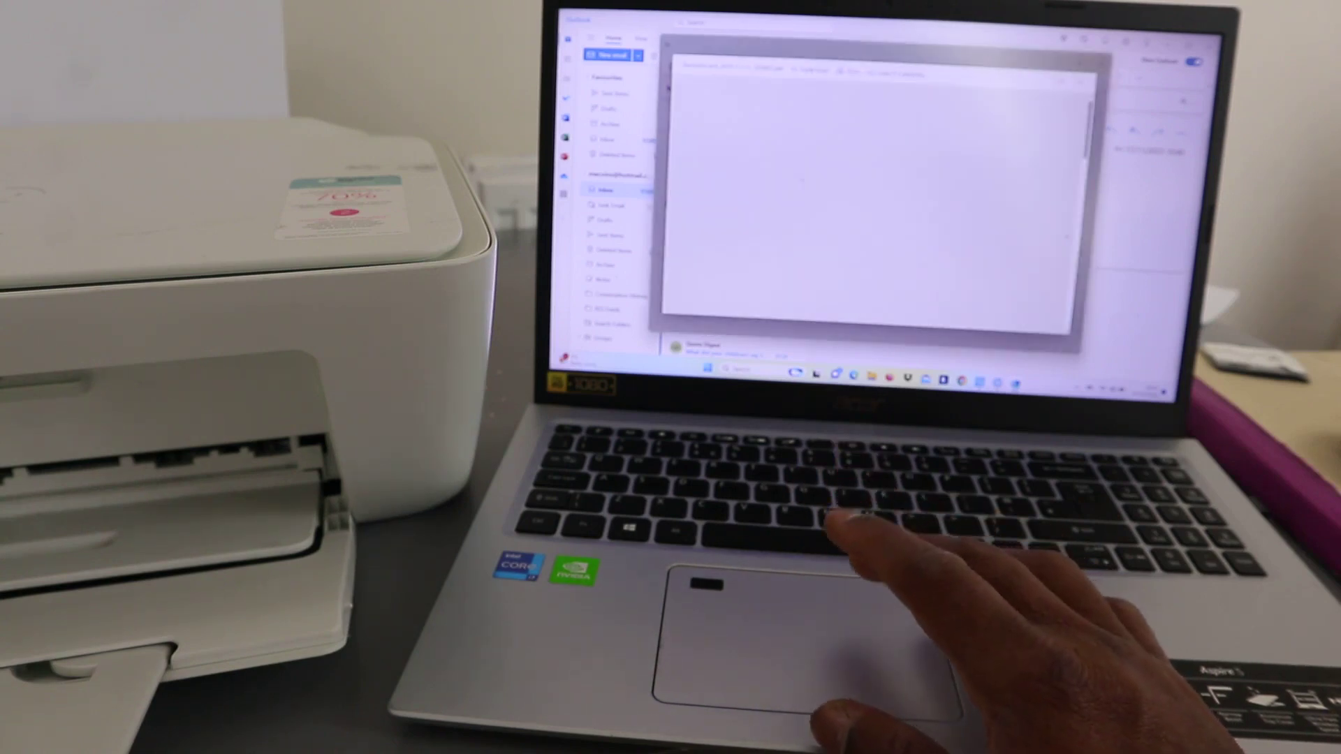